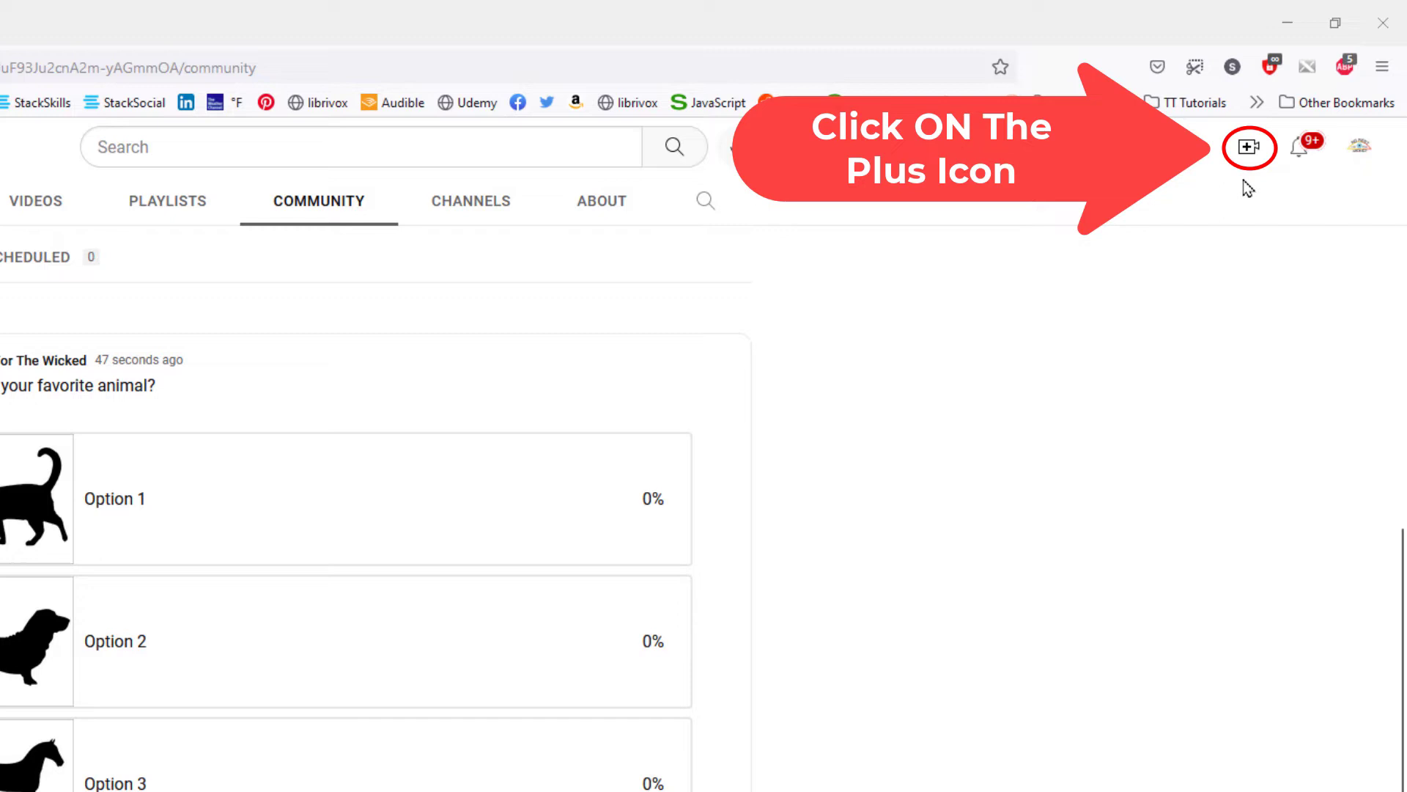
Step: Start a new post from the Create menu and scroll down to the empty post composer
left_click(1255, 157)
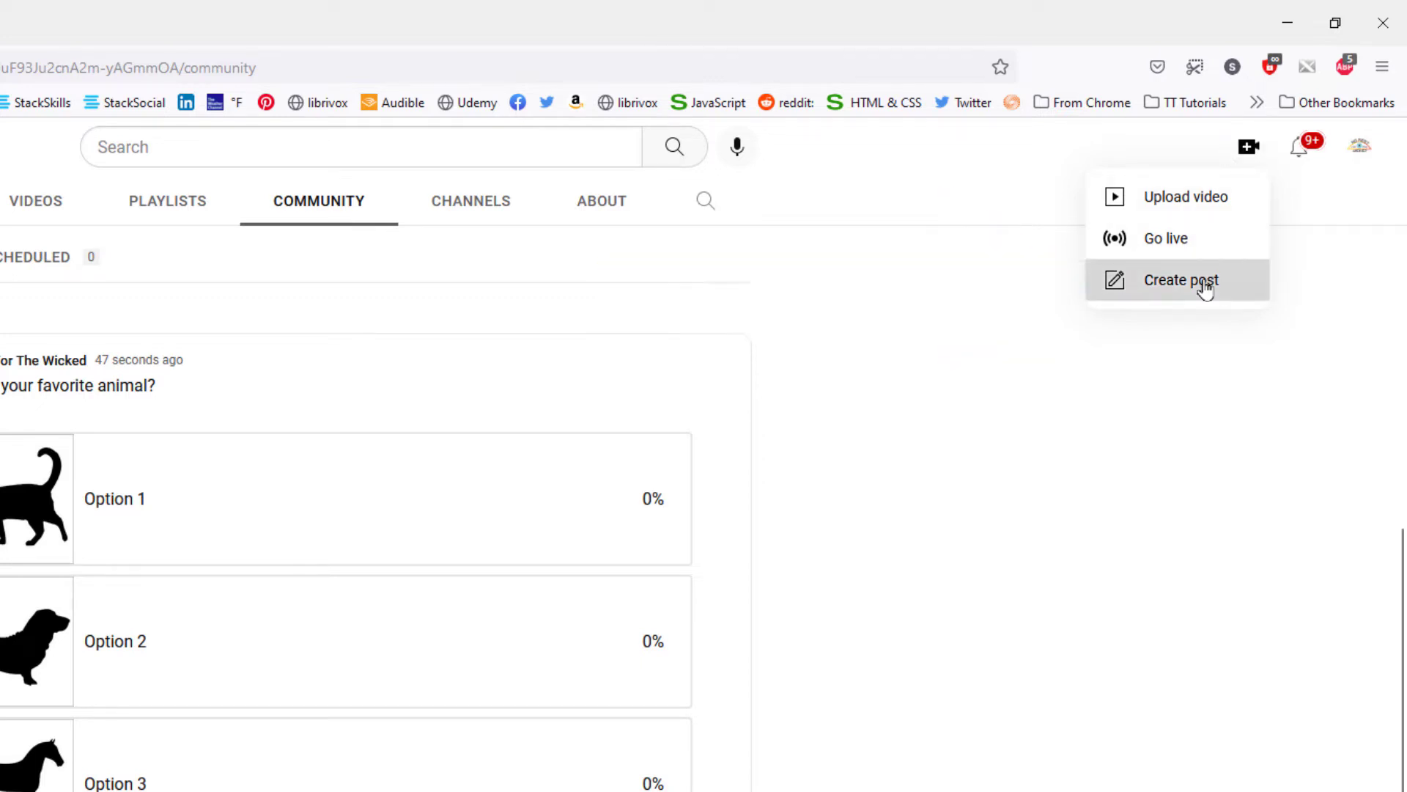
left_click(1205, 284)
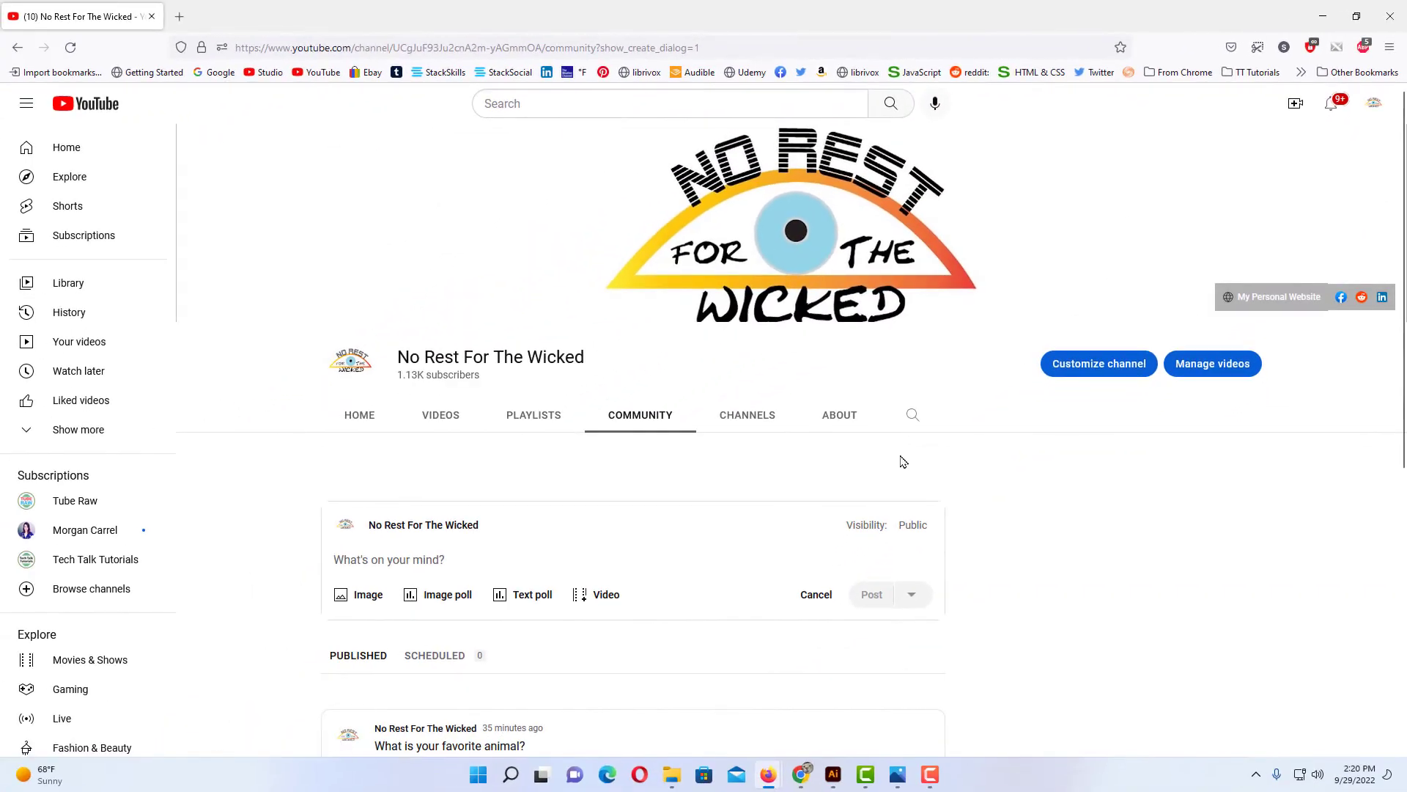
scroll(903, 461, "down", 1)
scroll(903, 460, "down", 1)
scroll(879, 467, "down", 1)
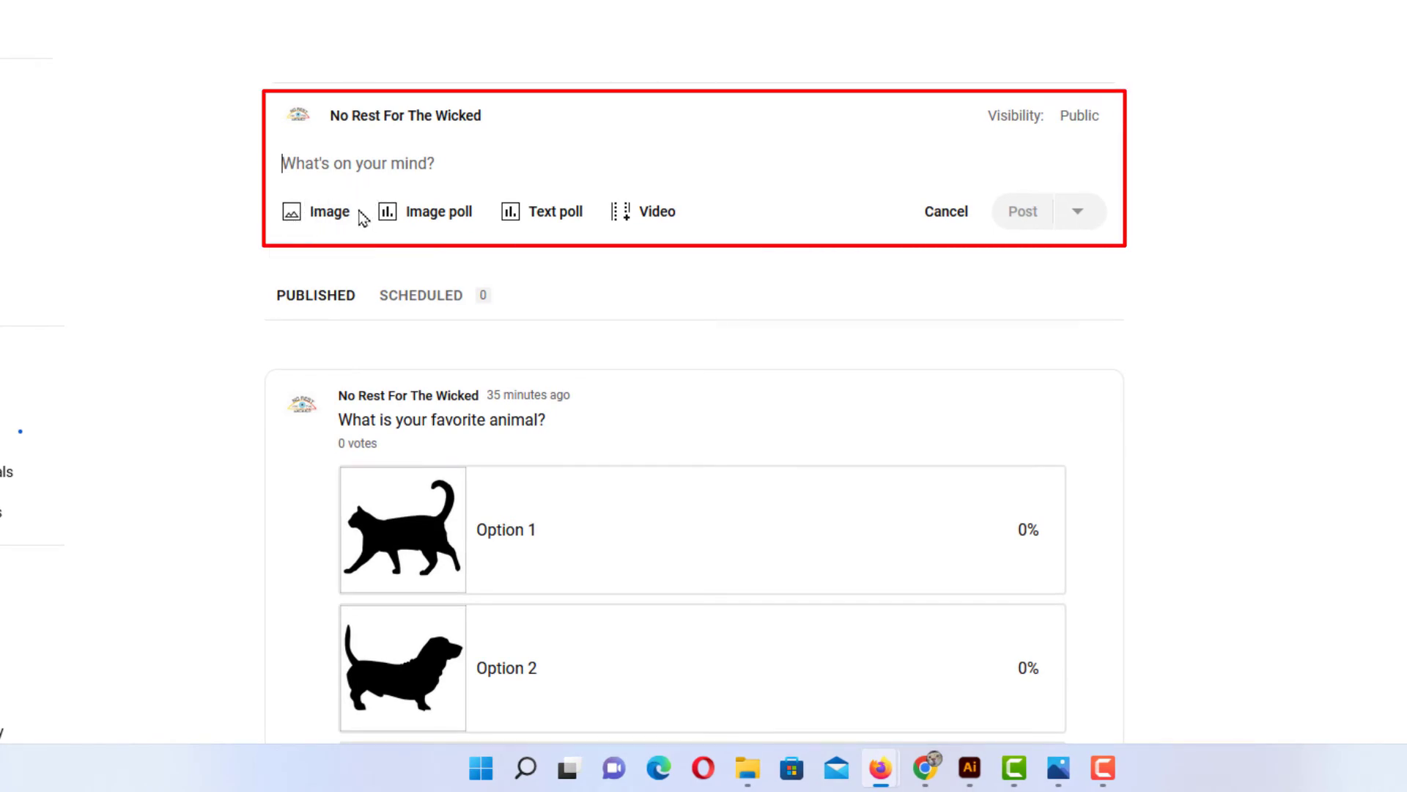
Step: Make the post an image poll with the question 'What is your favorite animal?'
left_click(424, 219)
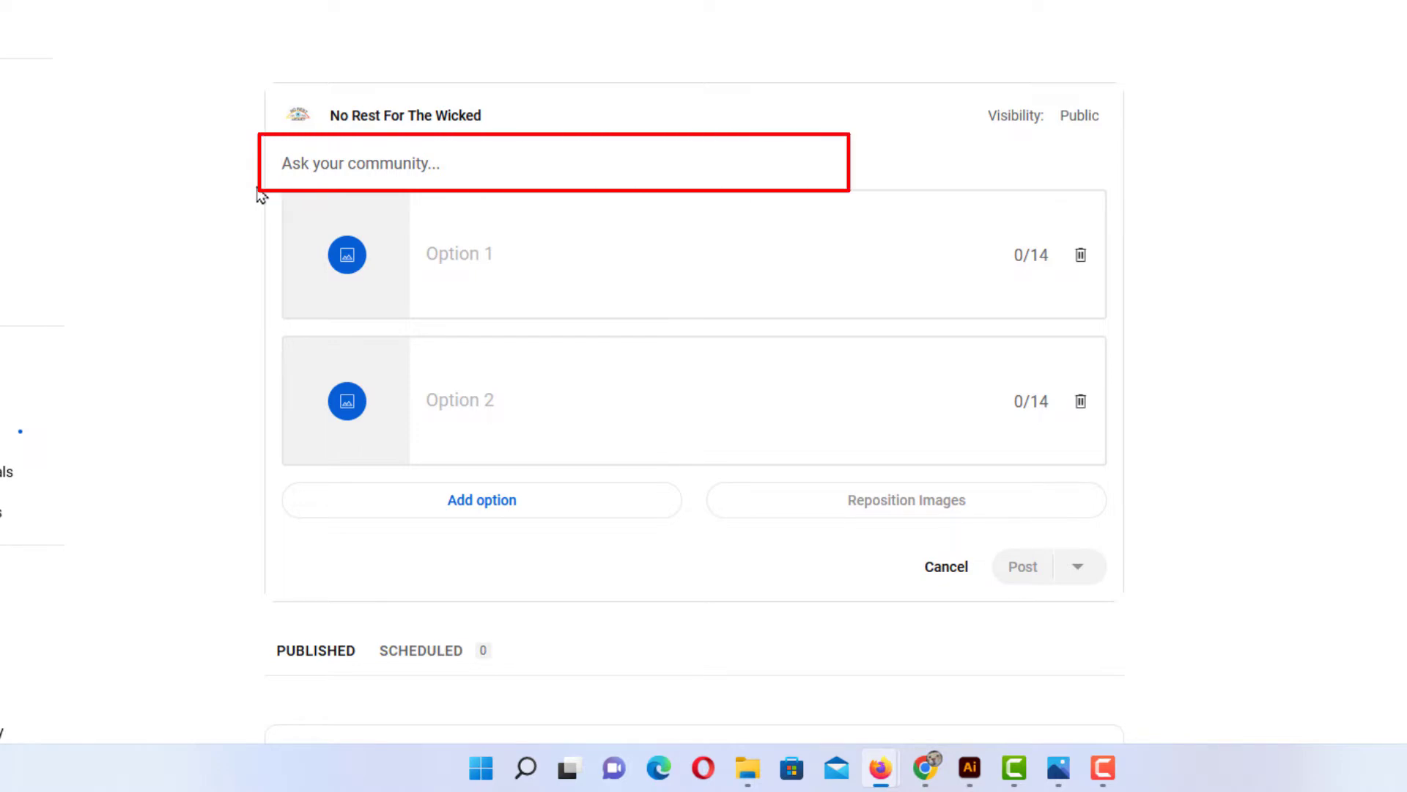
type("What ")
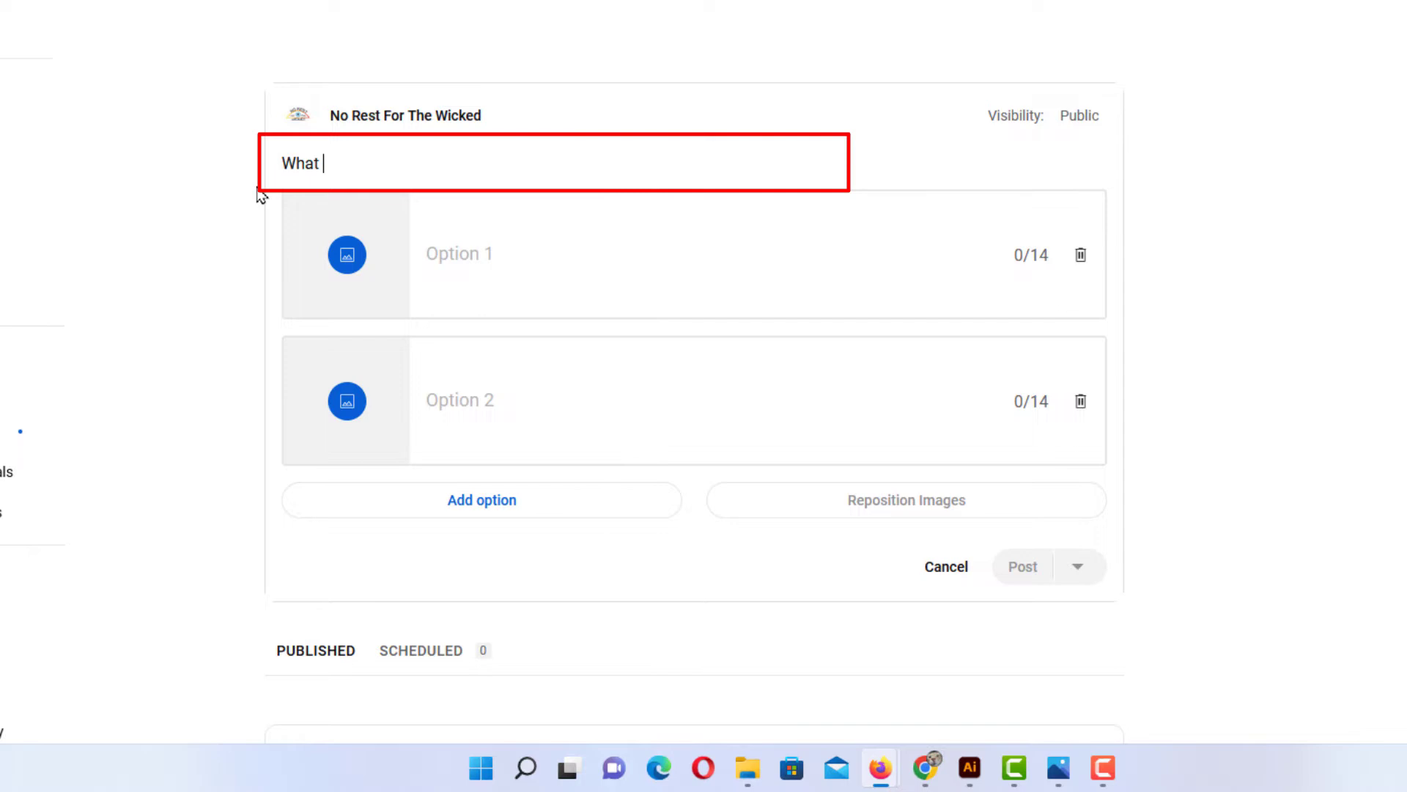
type("is your fa")
type("vorite ")
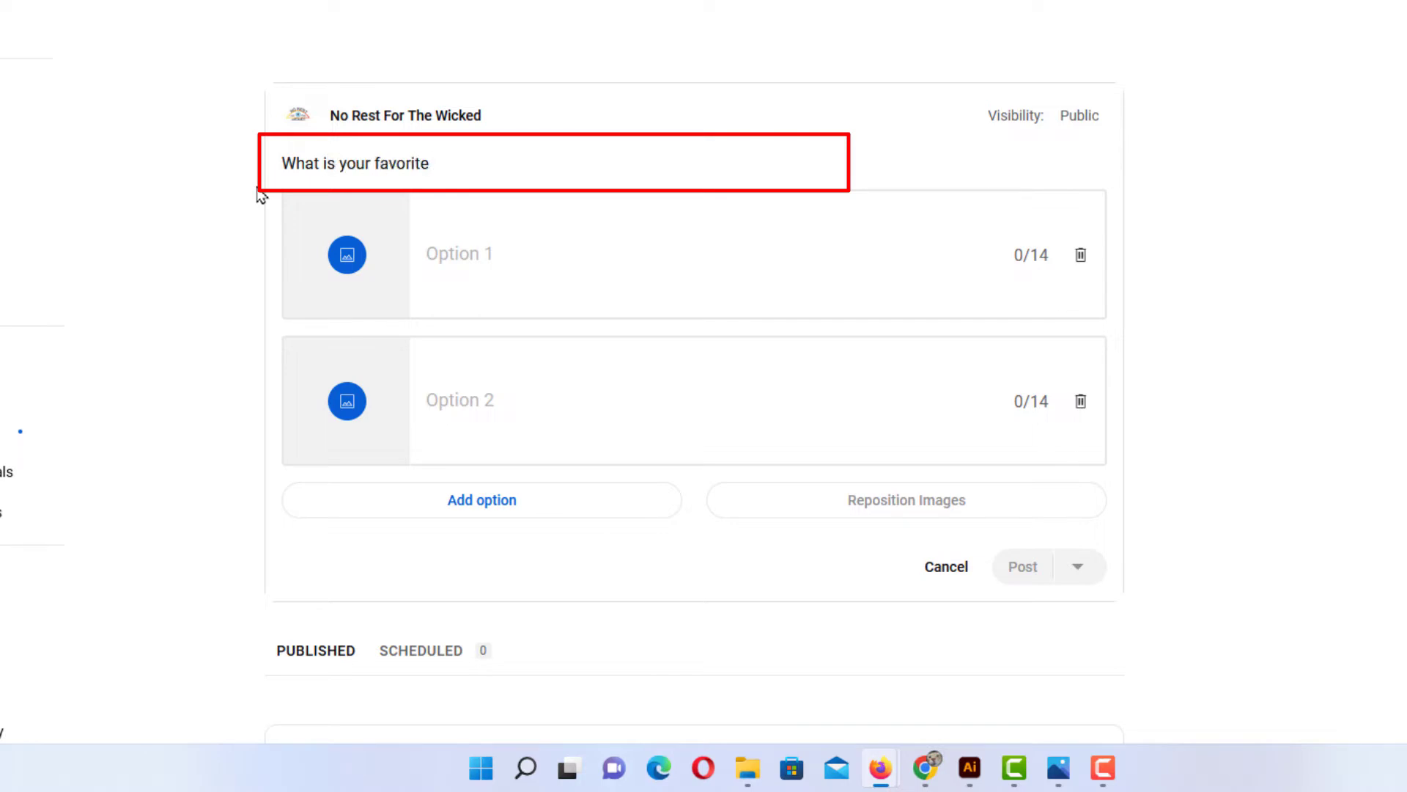
type("ani")
type("m")
key("BackSpace")
type("mal?")
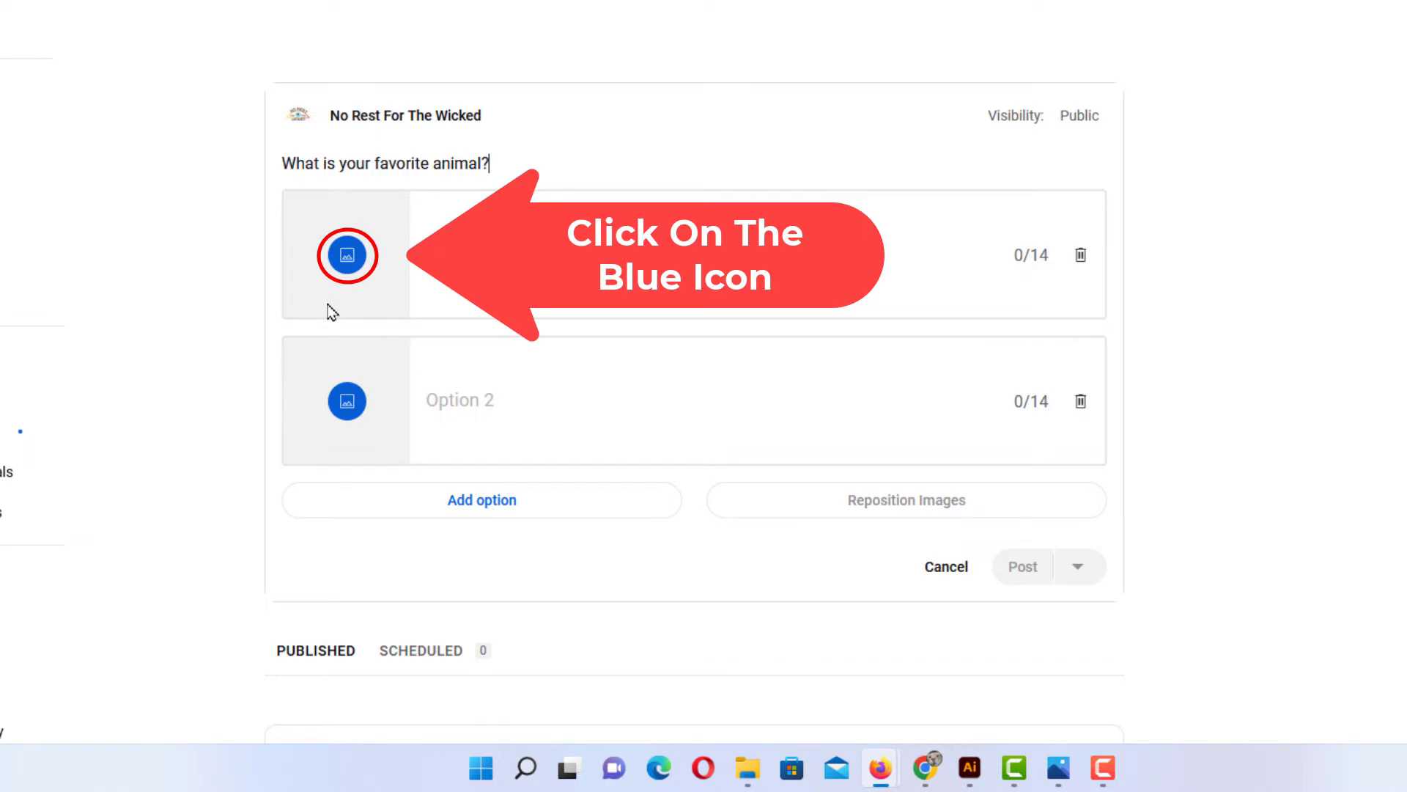
Step: Attach Cat.png to poll option 1 and dog.png to option 2
left_click(347, 256)
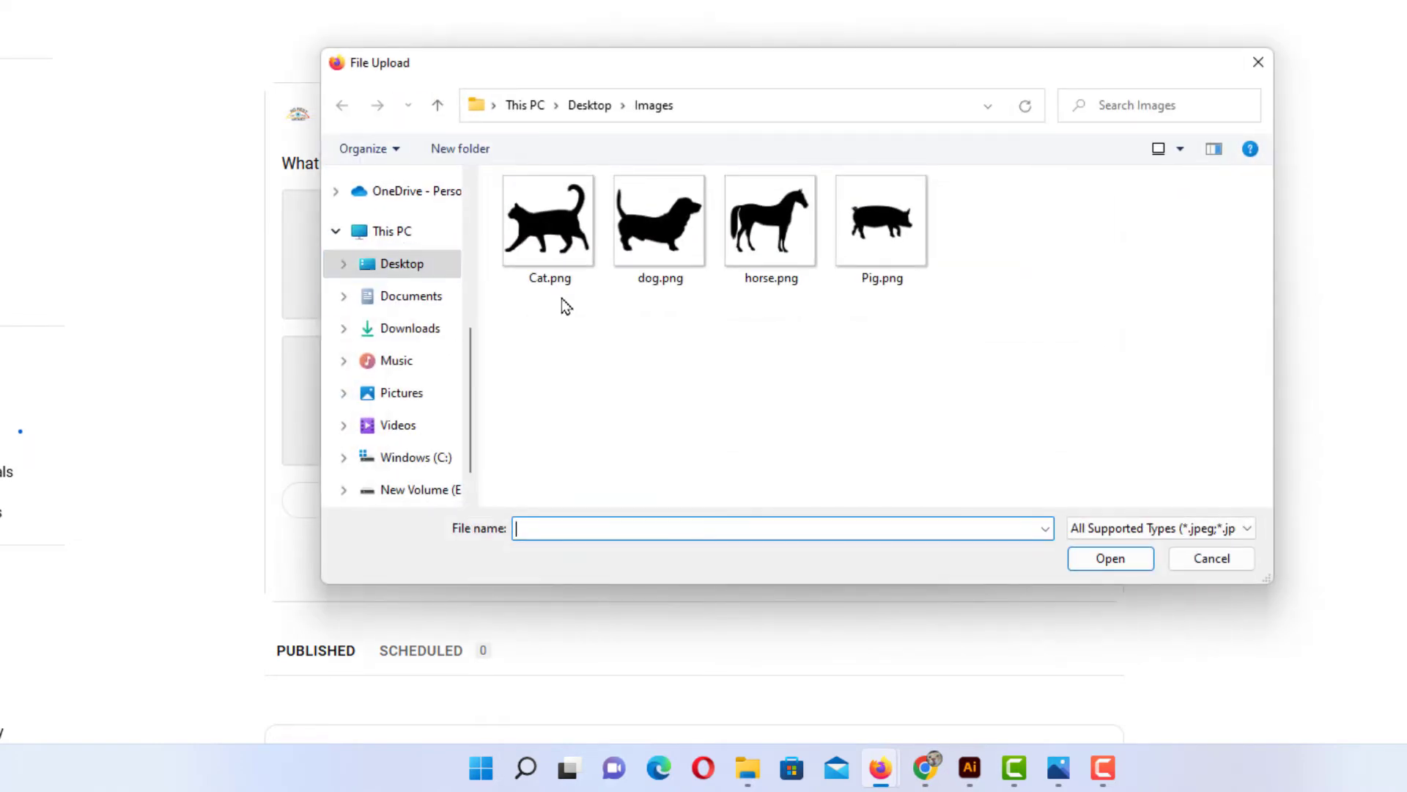
left_click(546, 258)
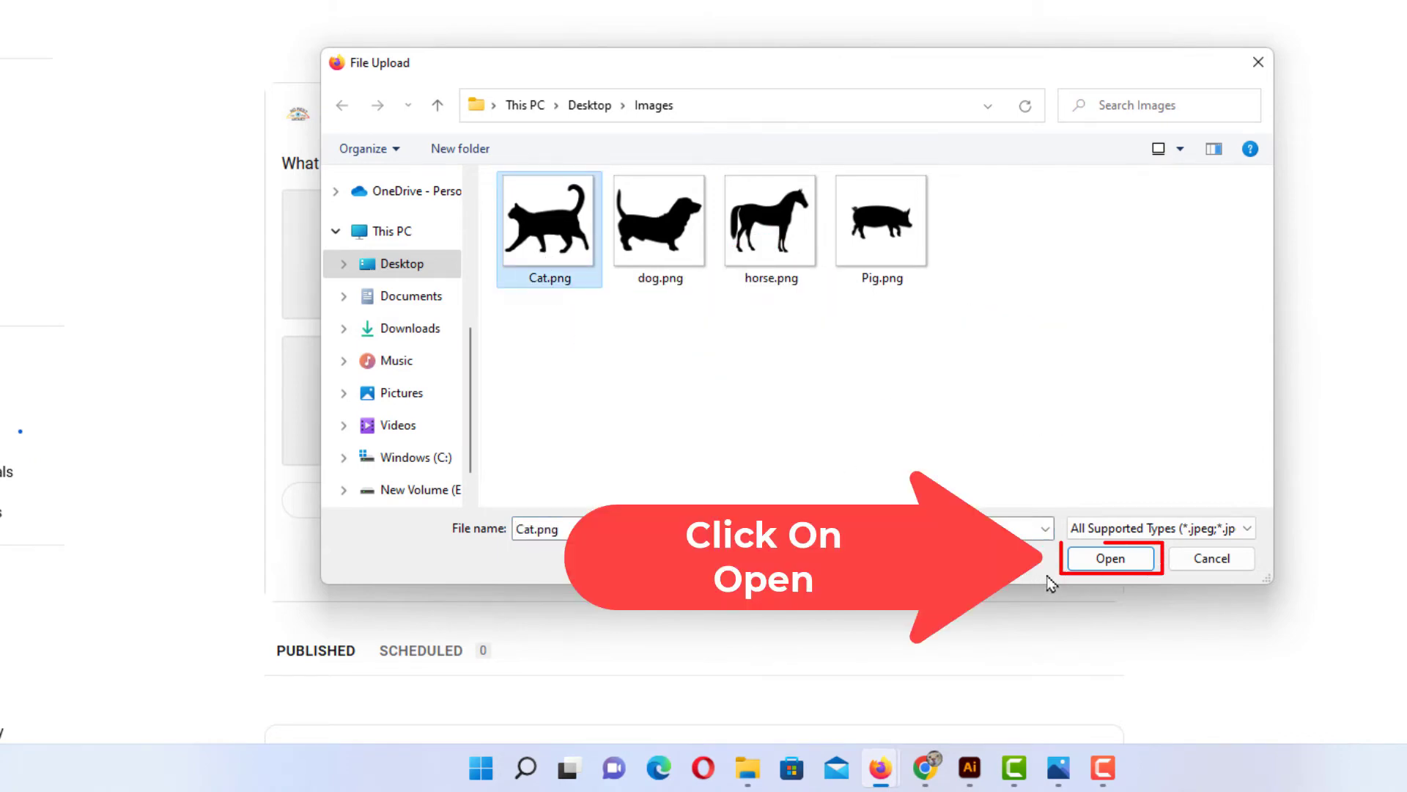
left_click(1092, 564)
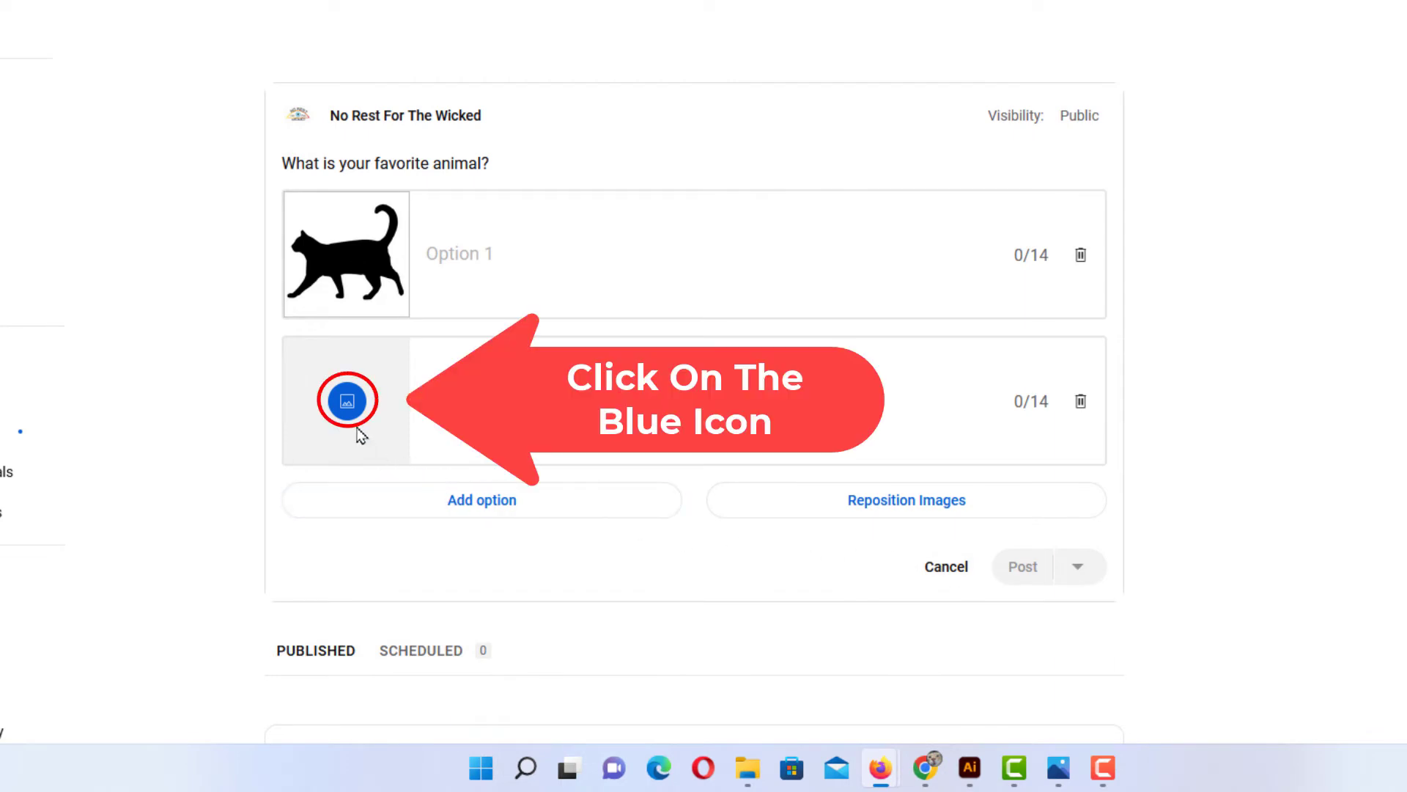
left_click(347, 401)
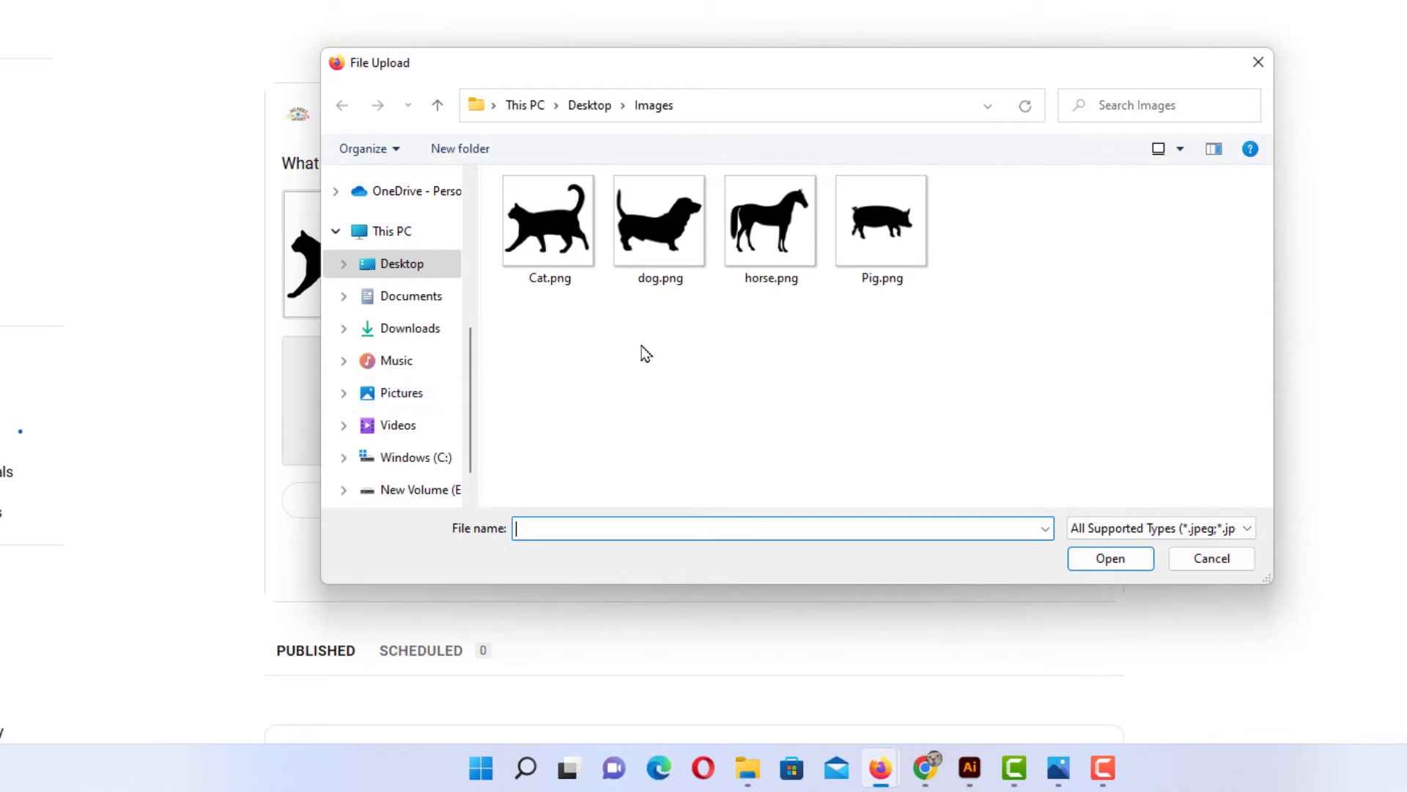
left_click(664, 282)
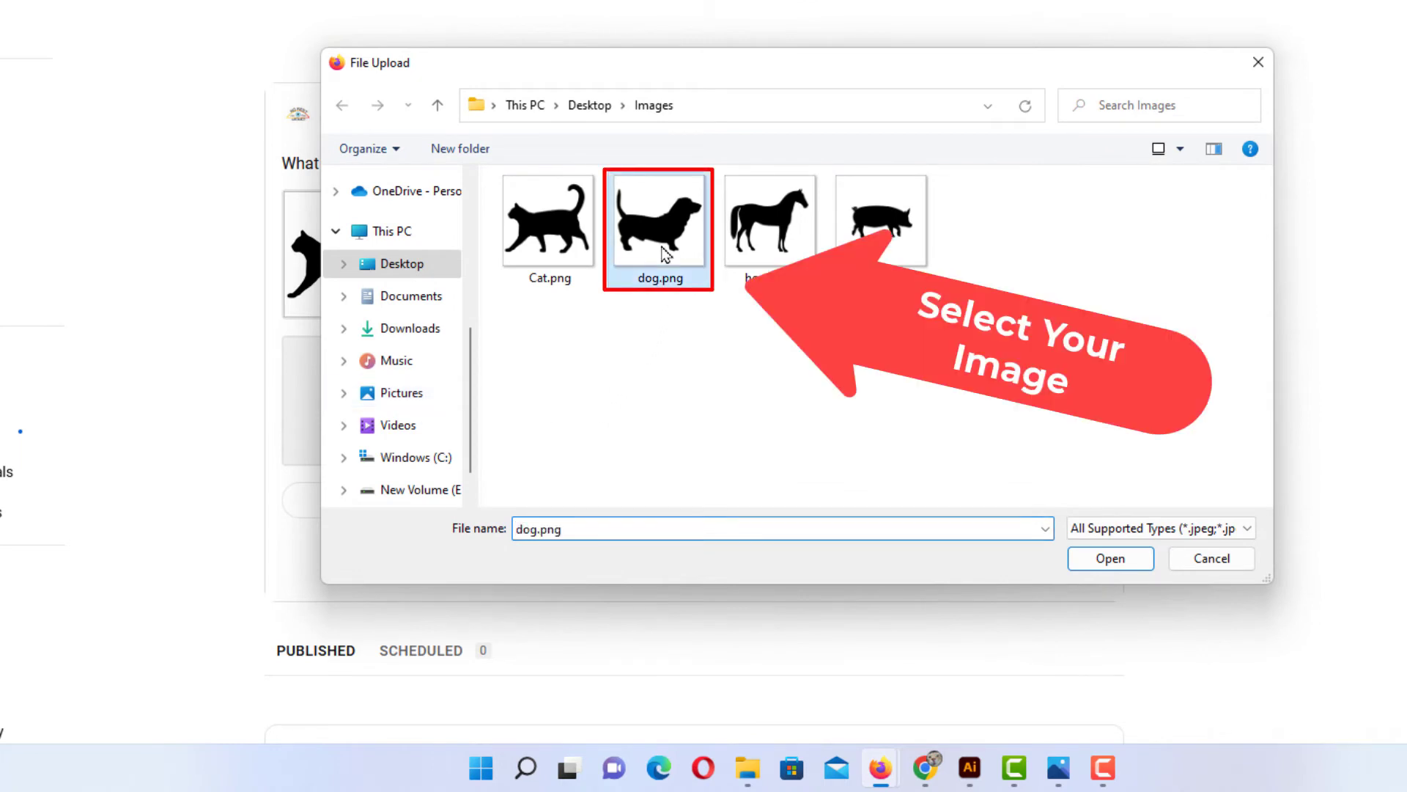
left_click(1074, 560)
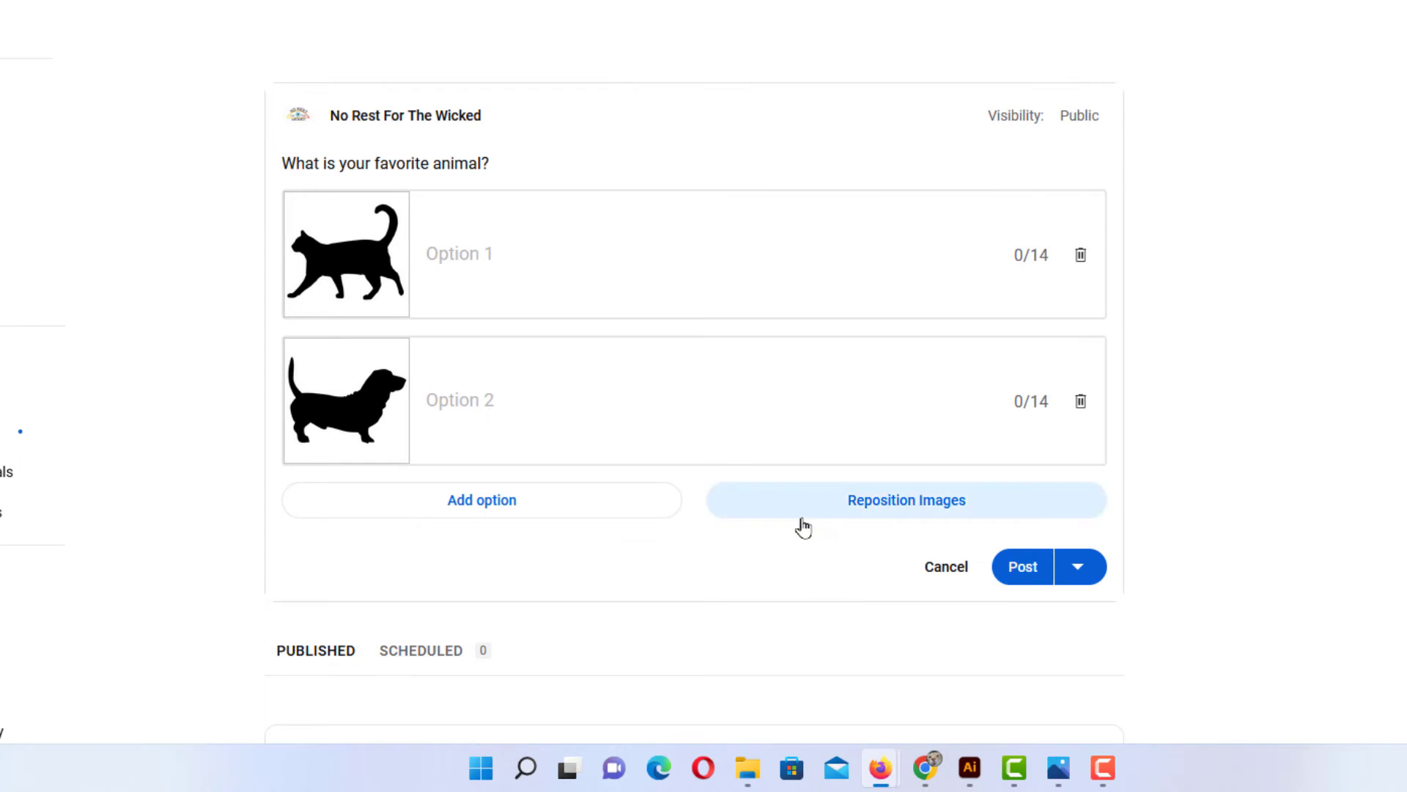
Step: Add a third poll option with the horse.png picture
left_click(472, 516)
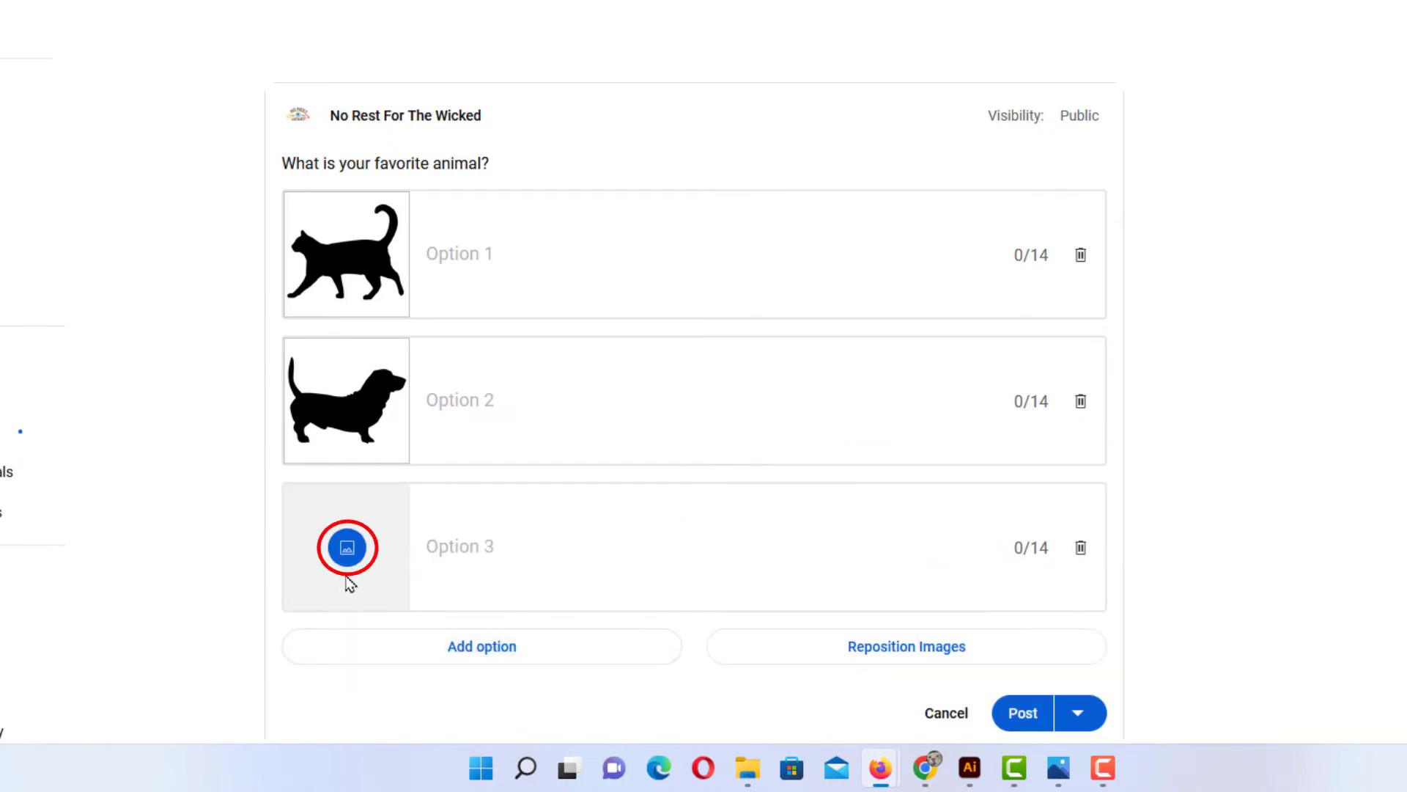
left_click(348, 550)
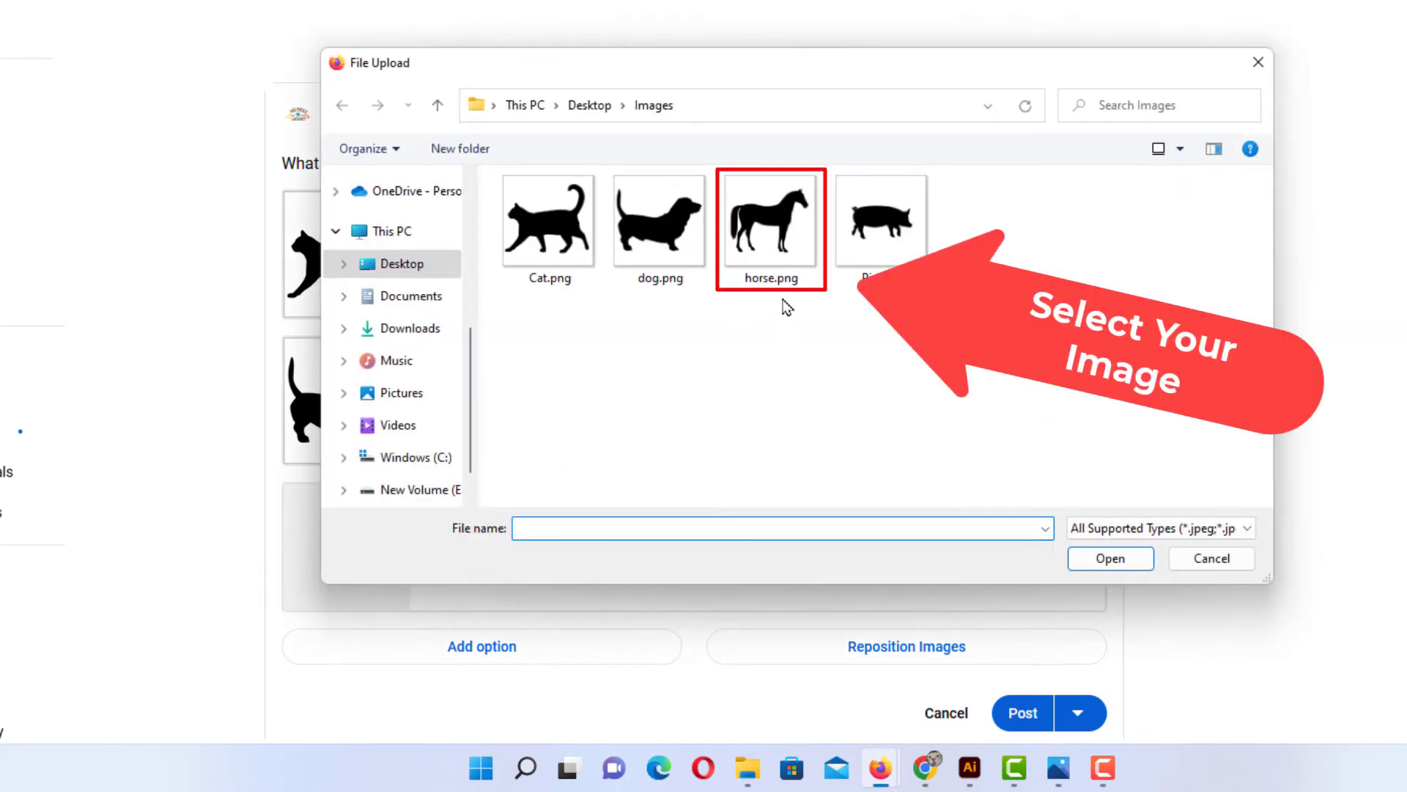
left_click(789, 280)
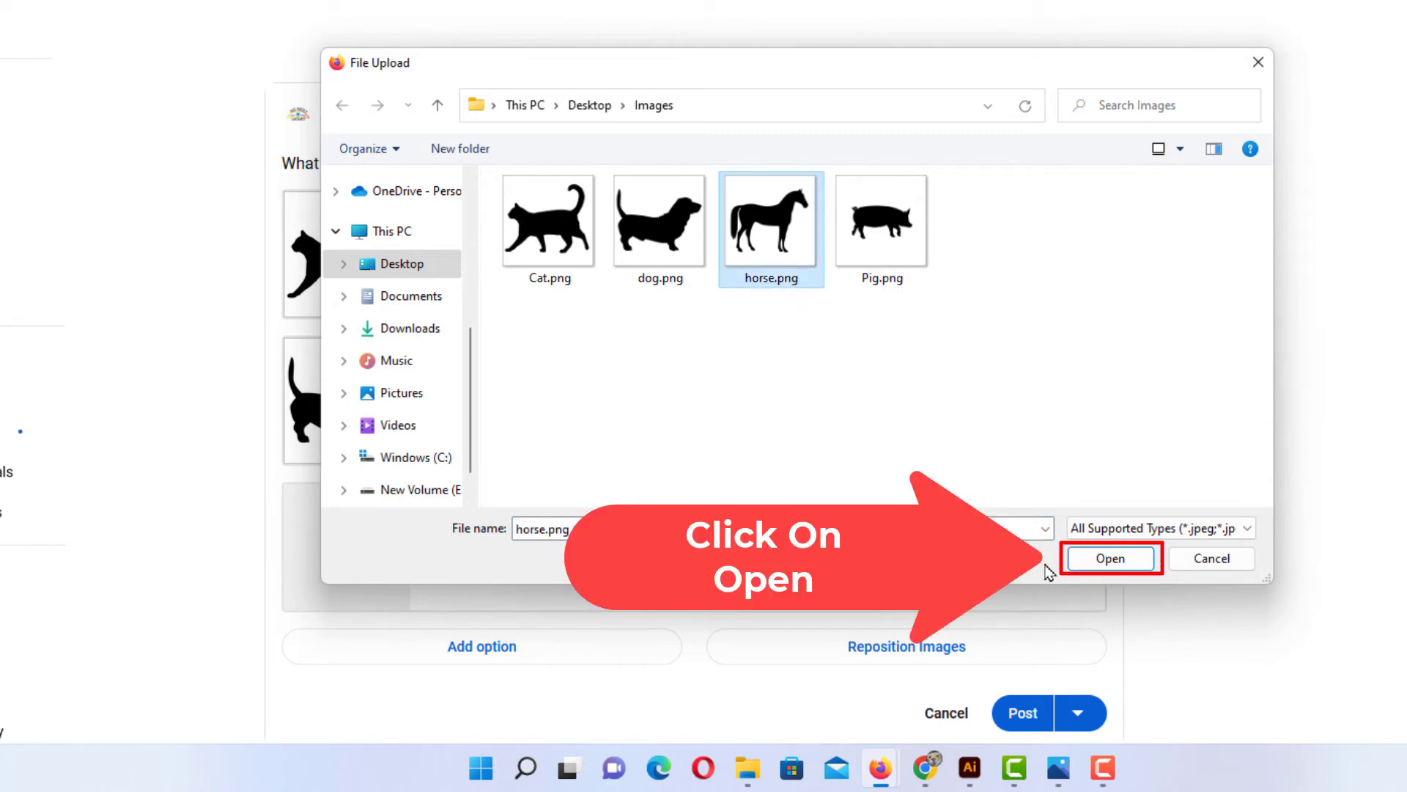
left_click(1083, 559)
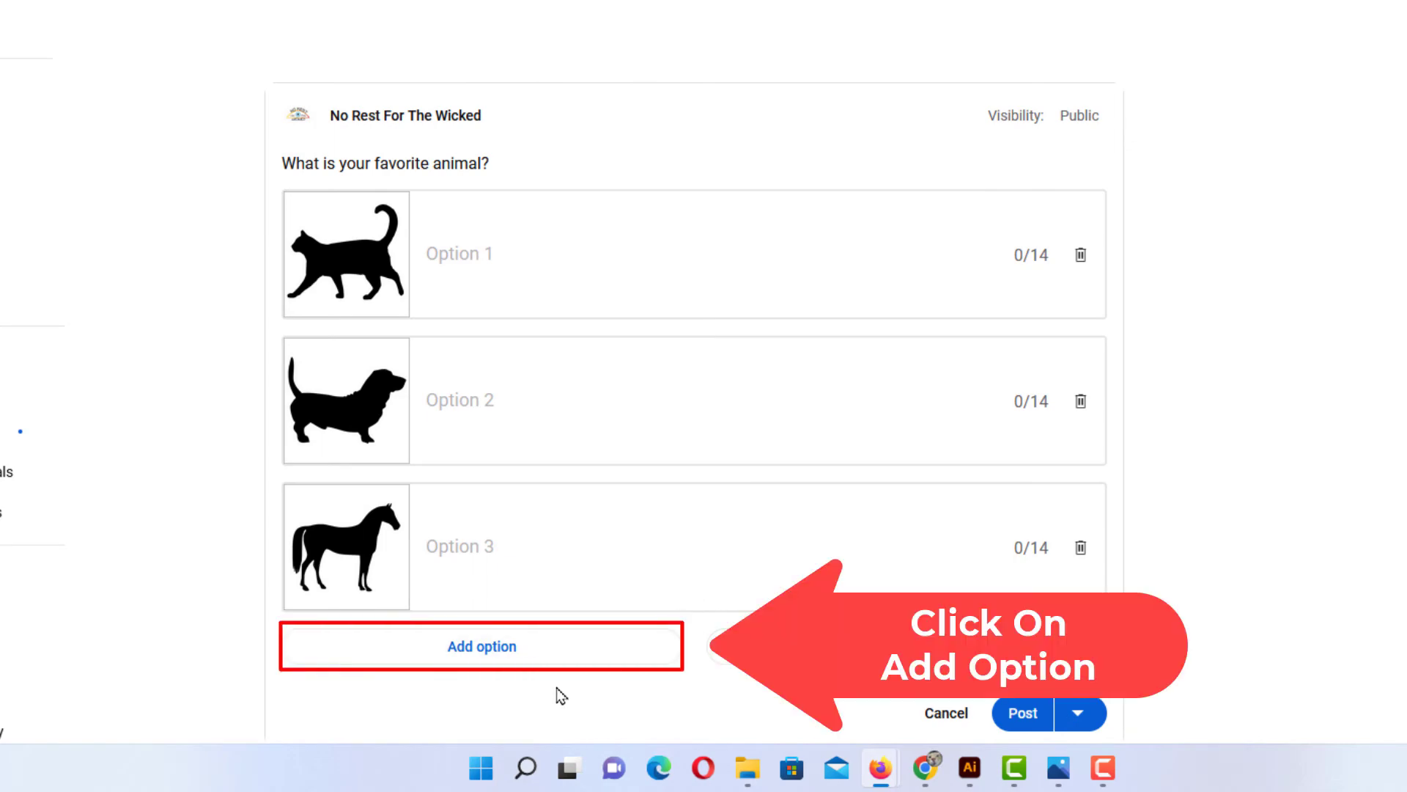
Step: Add a fourth poll option with the Pig.png picture
left_click(506, 662)
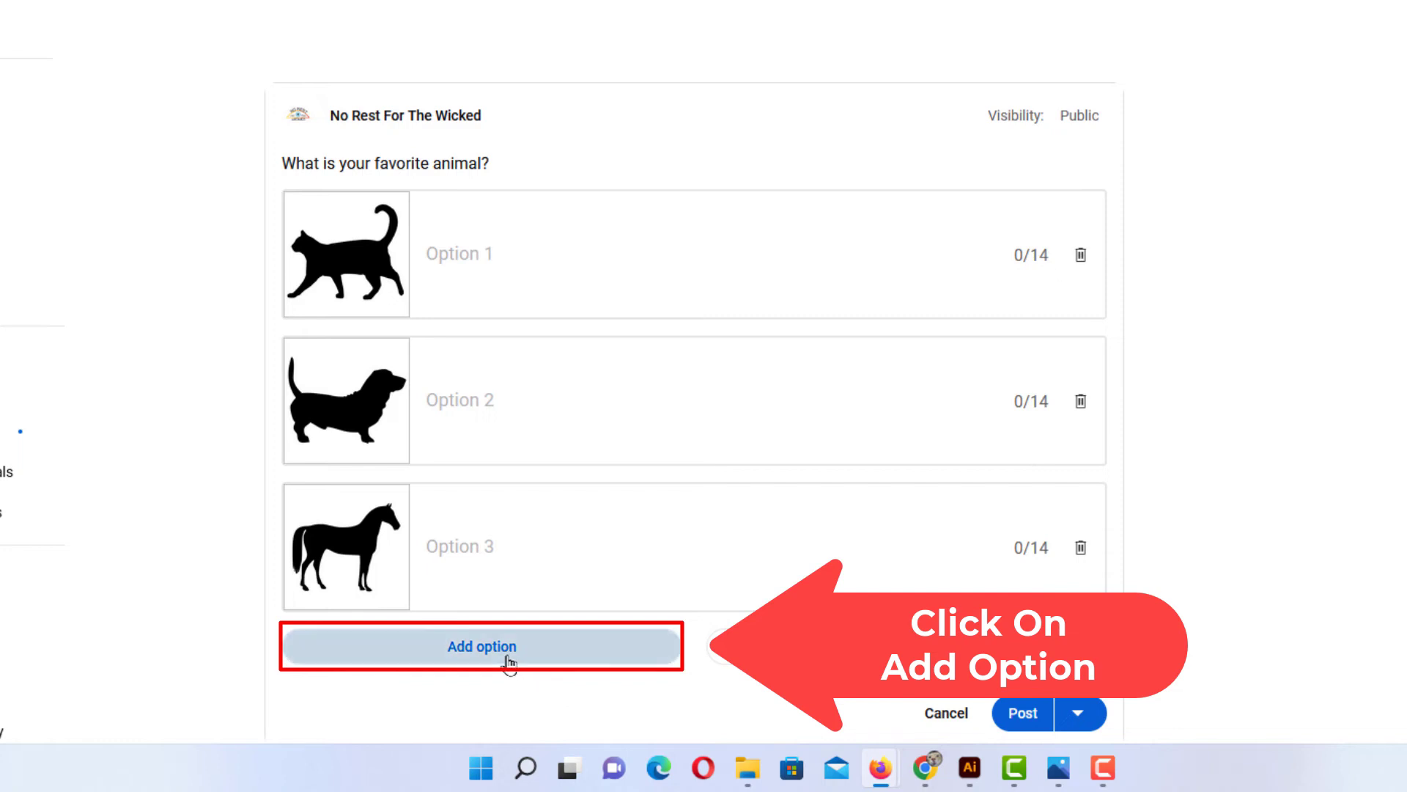
scroll(492, 664, "down", 2)
scroll(489, 667, "down", 2)
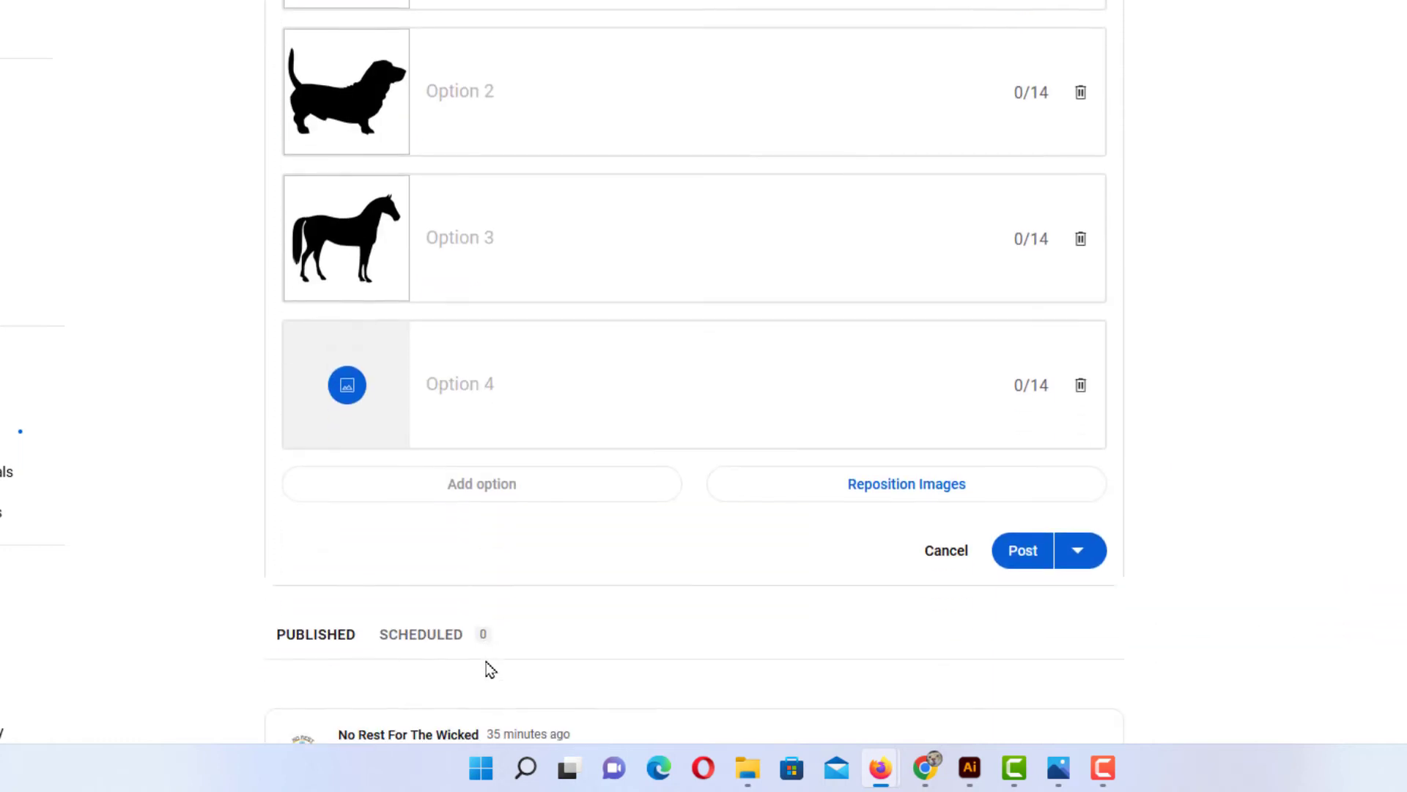
left_click(348, 387)
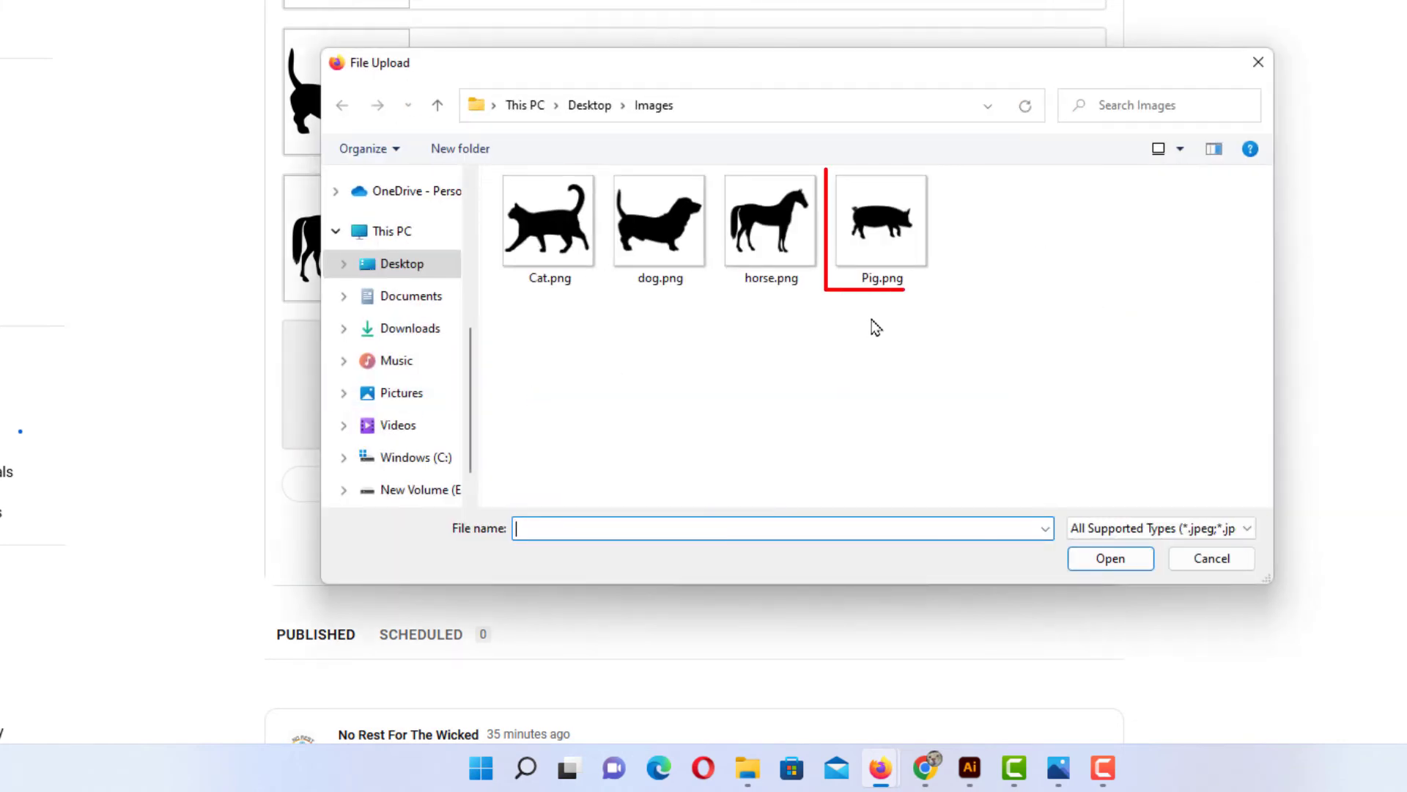
left_click(888, 263)
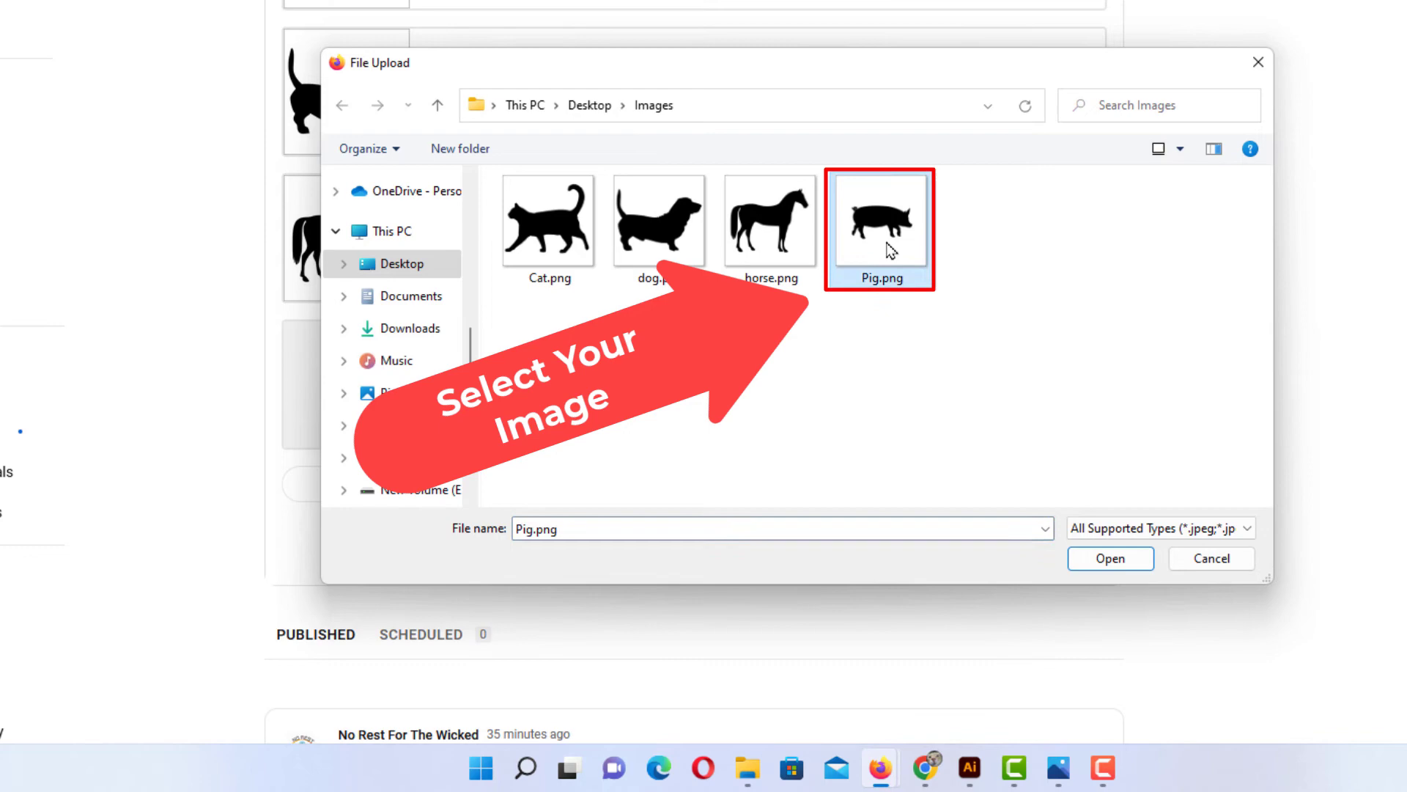
left_click(1091, 566)
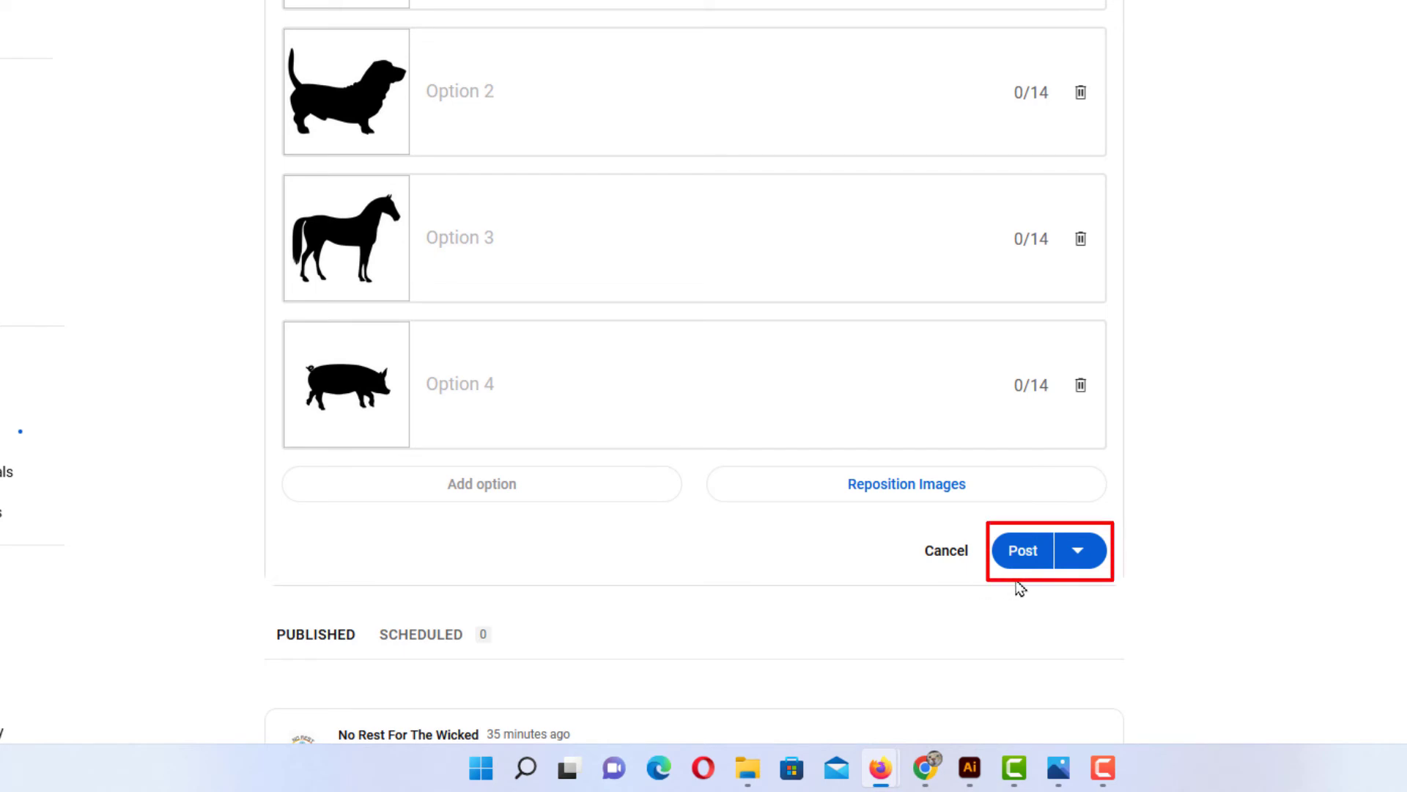
Step: Skip scheduling and publish the animal image poll immediately
left_click(1080, 561)
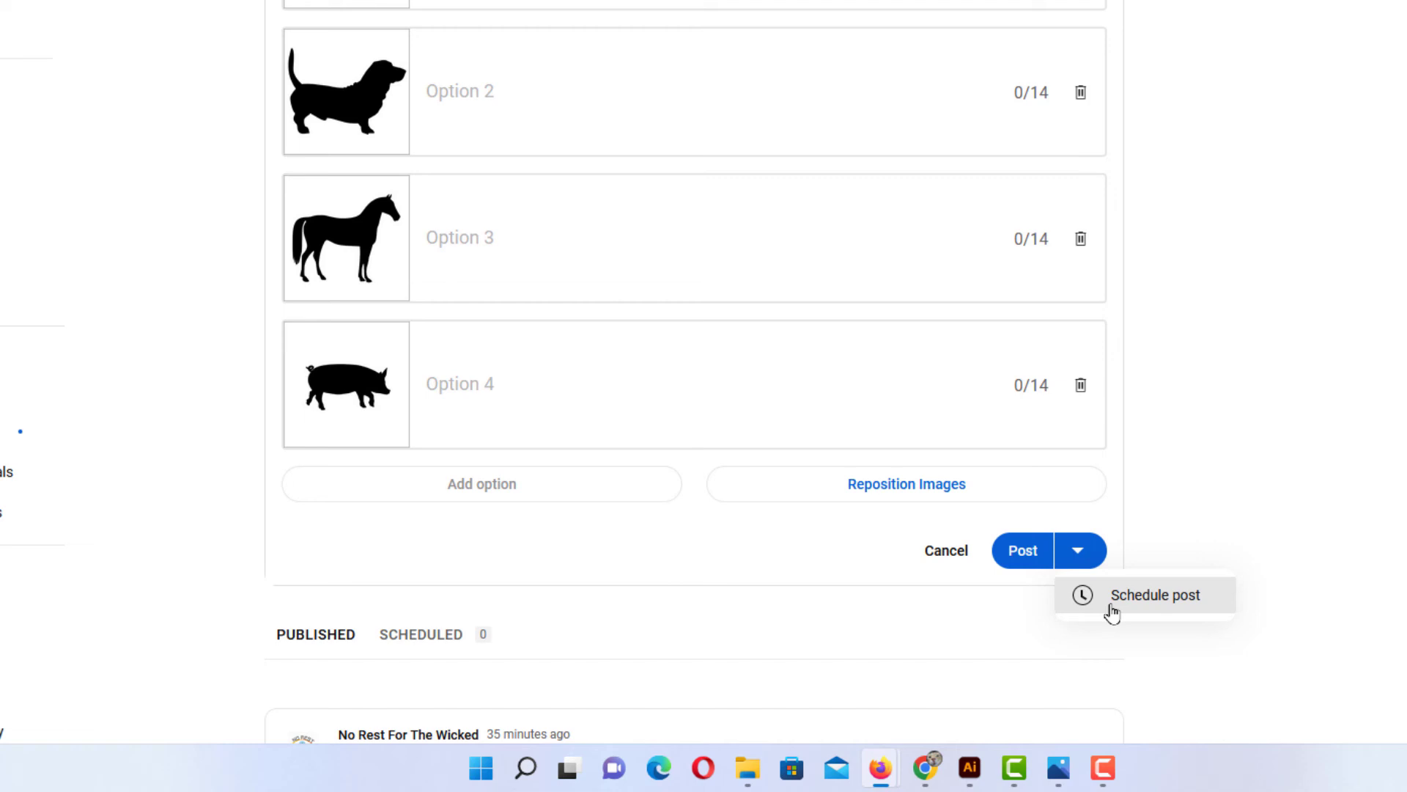
left_click(1125, 554)
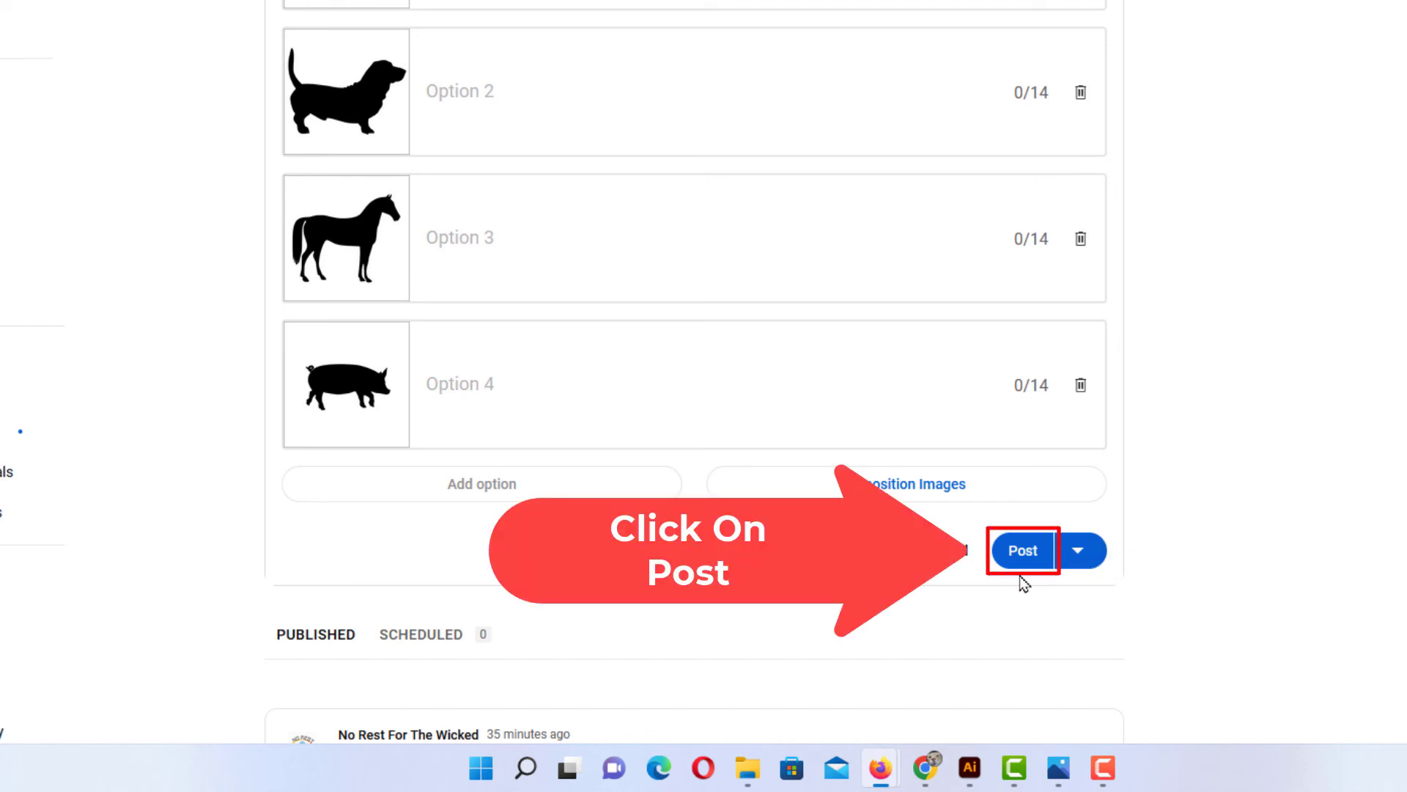
left_click(1021, 553)
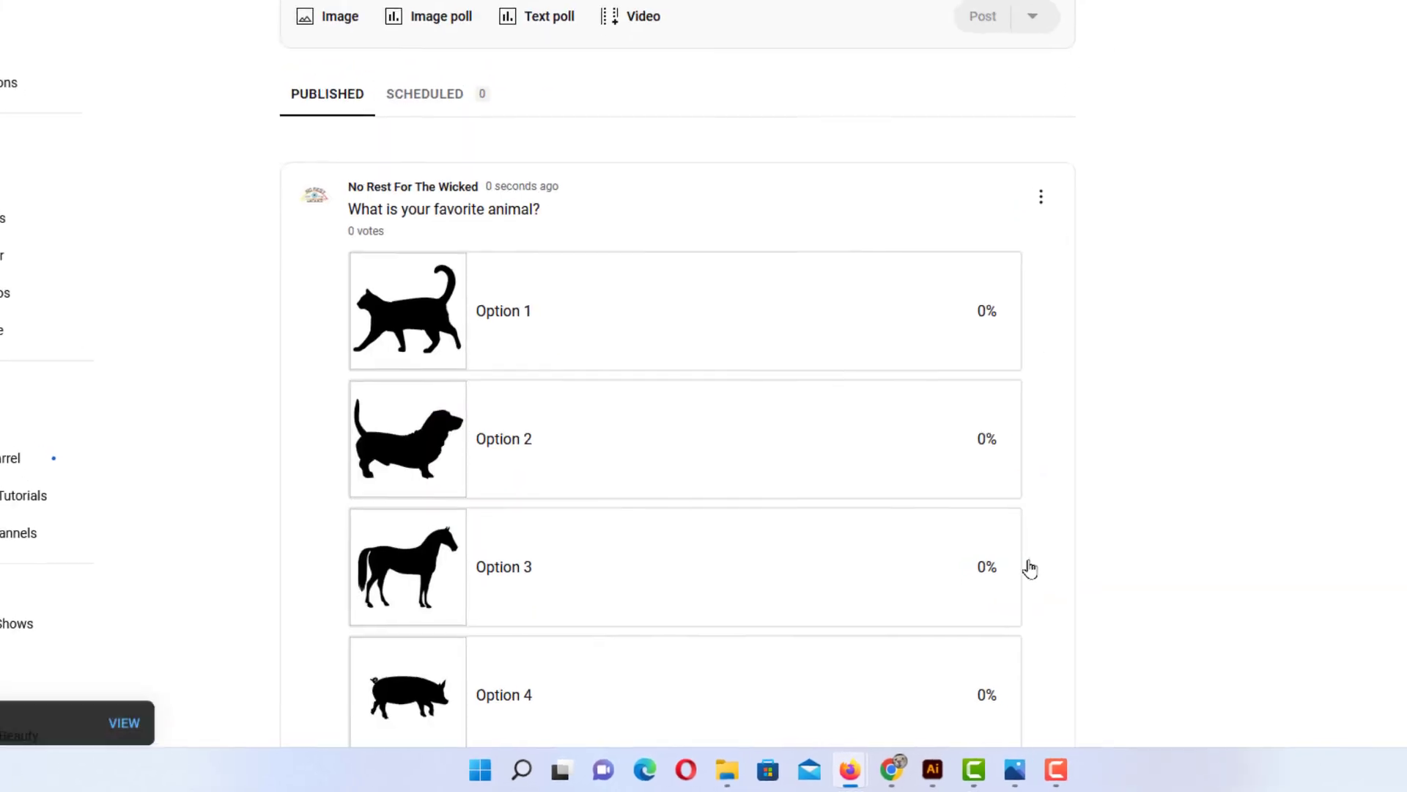